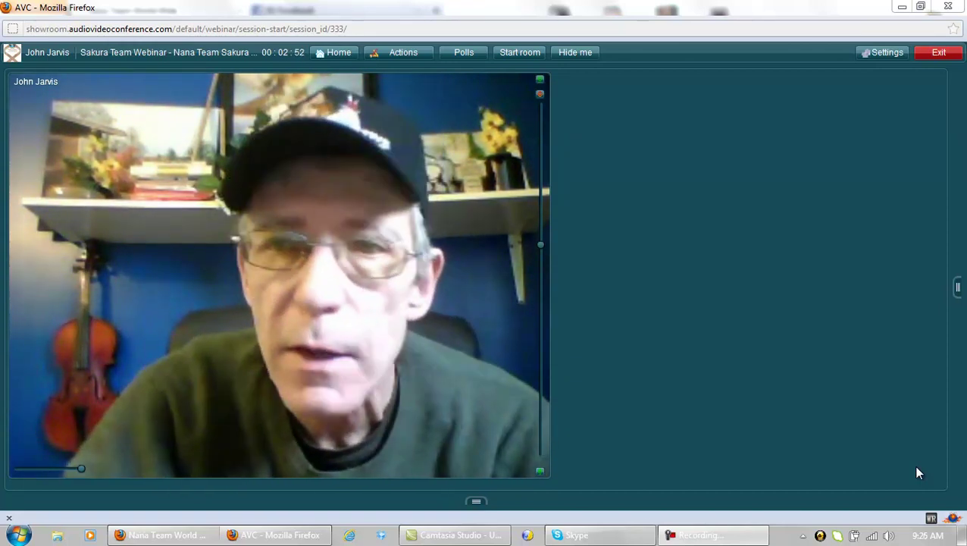
- Minimize the AVC webinar window to reveal the Nana Team World Wide website
click(902, 6)
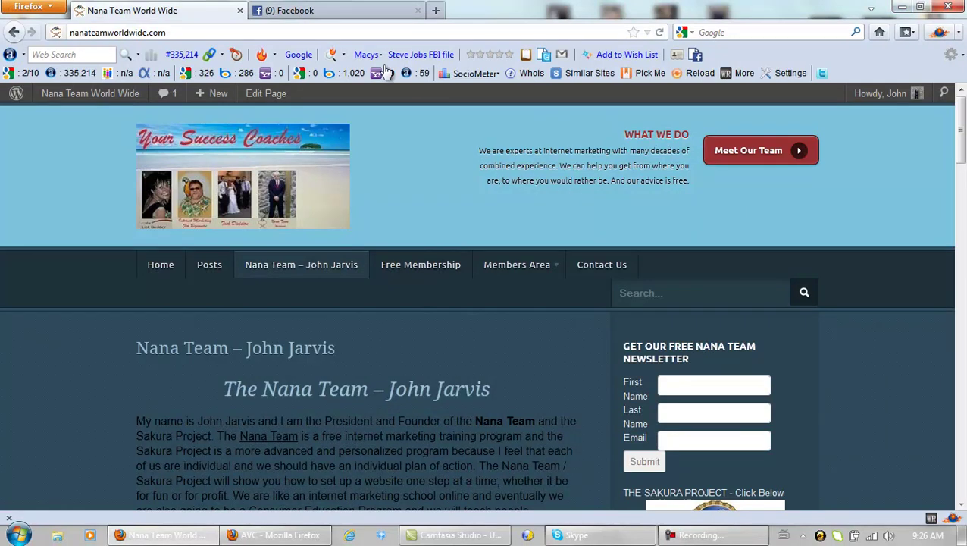
- Switch to Facebook, open your own profile from the News Feed and scroll to the footer
click(318, 14)
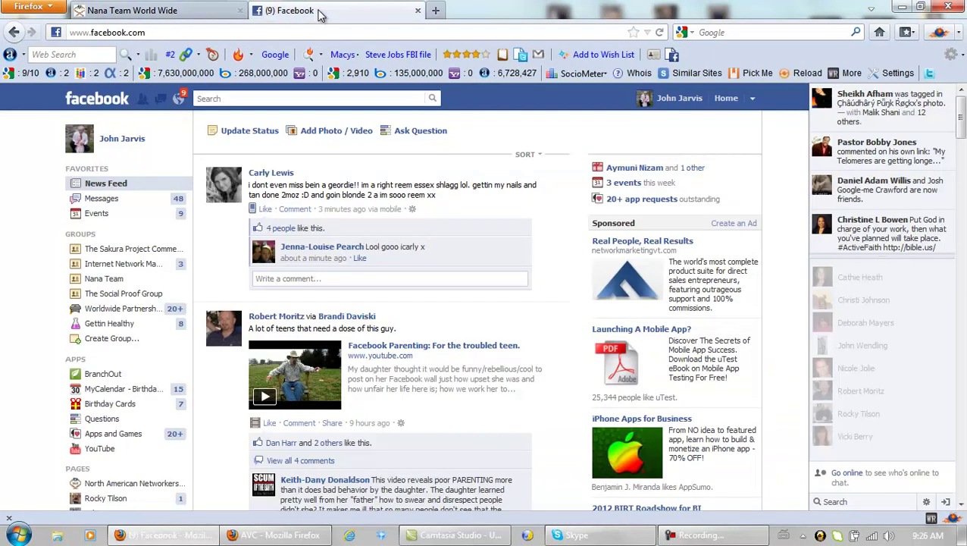
click(118, 103)
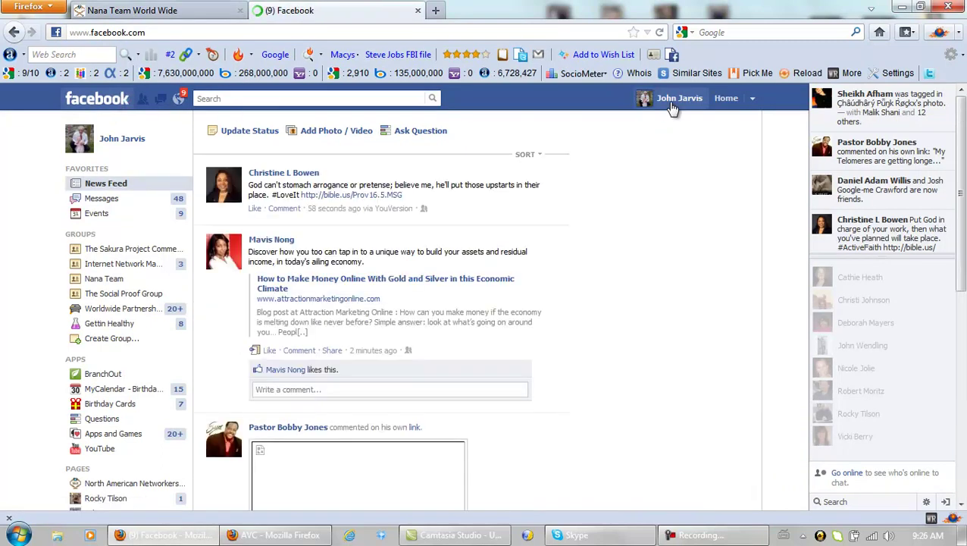
click(679, 100)
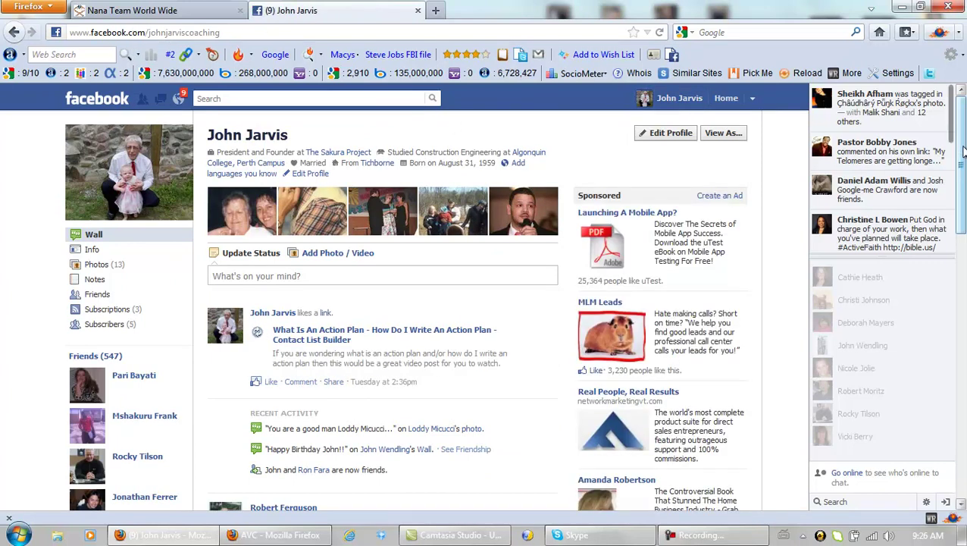
drag(962, 135, 965, 447)
- Start a new Facebook Page and choose the Company, Organization or Institution type
click(563, 481)
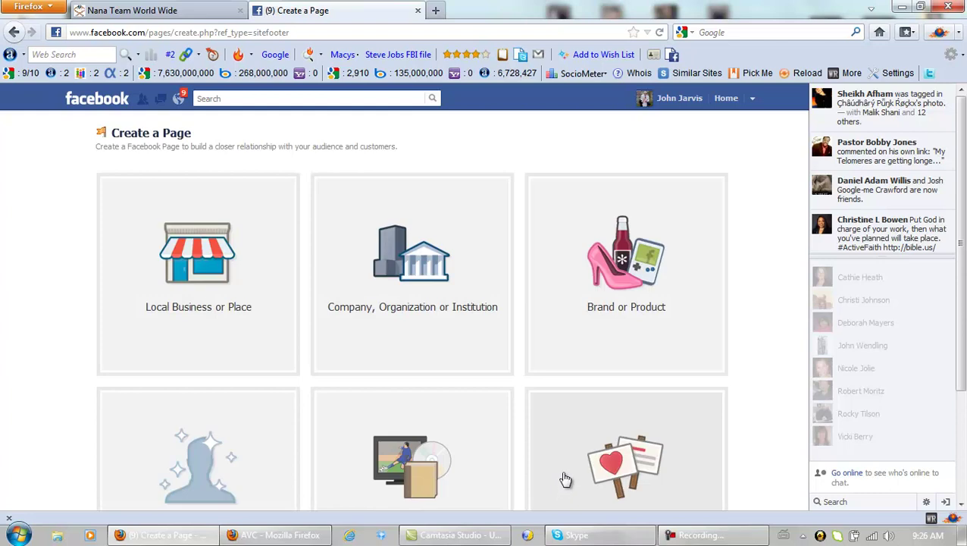
drag(962, 168, 964, 200)
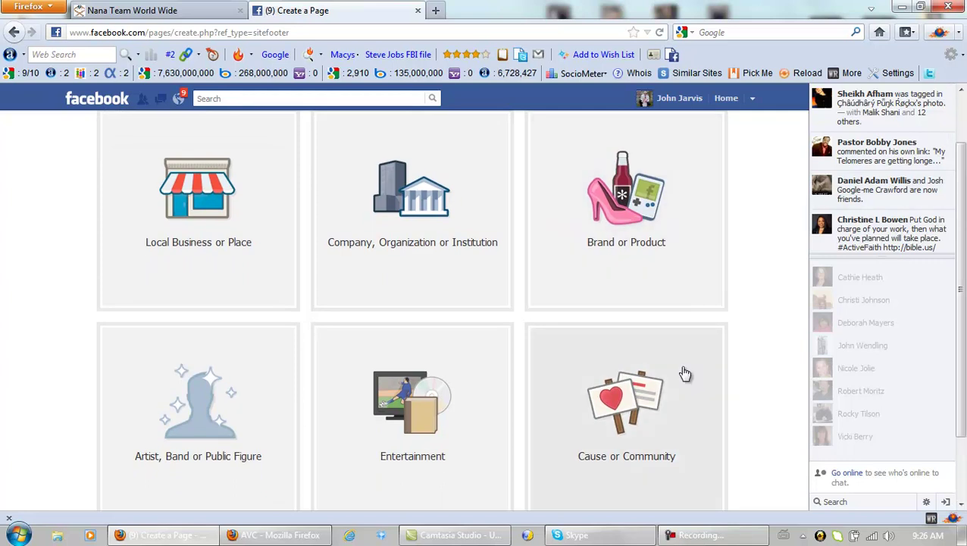
click(708, 535)
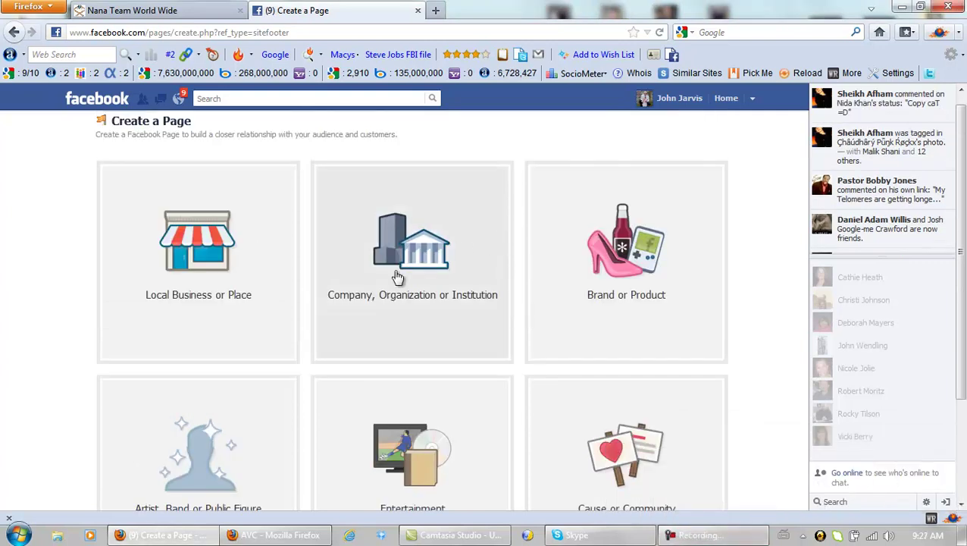
click(402, 261)
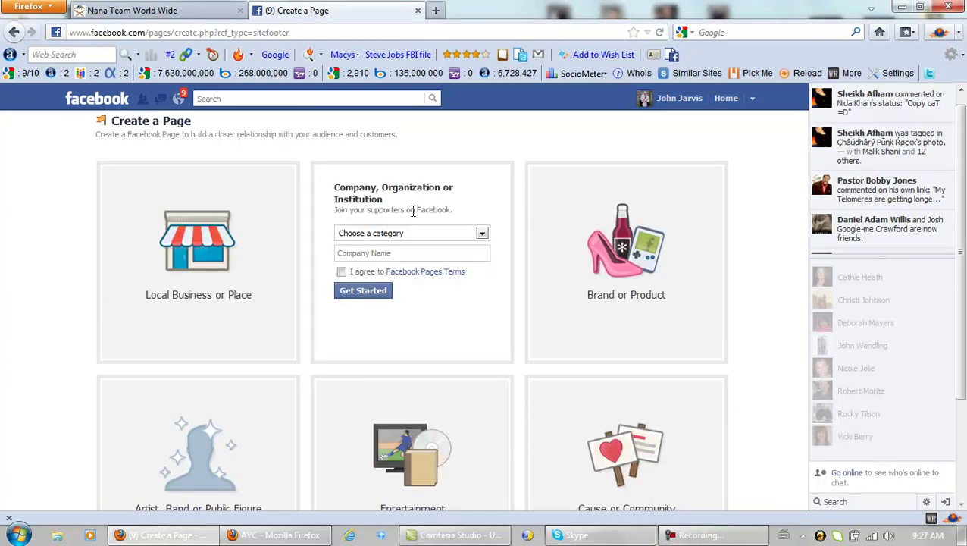
- Create the Education page 'The Sakura Project', agreeing to the Facebook Pages terms
click(482, 235)
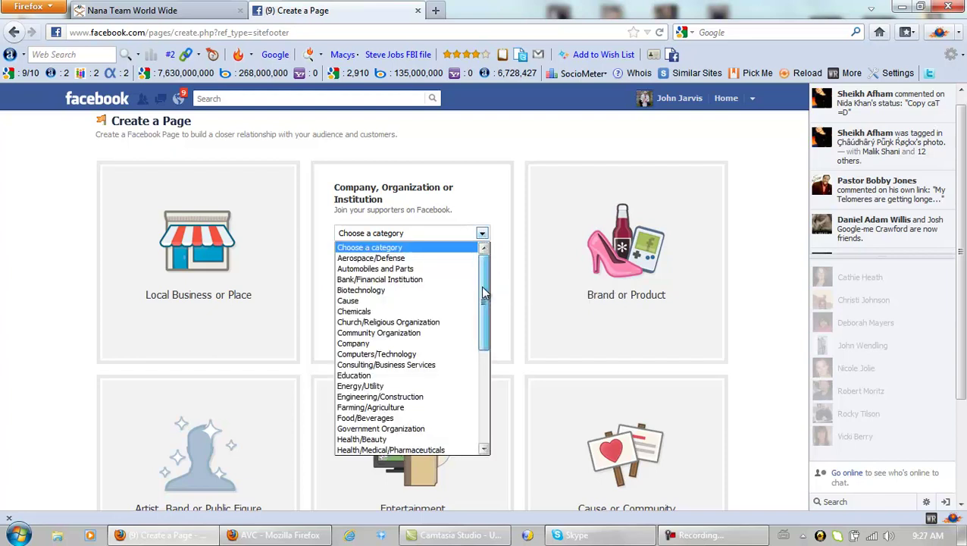
drag(484, 293, 484, 297)
click(386, 373)
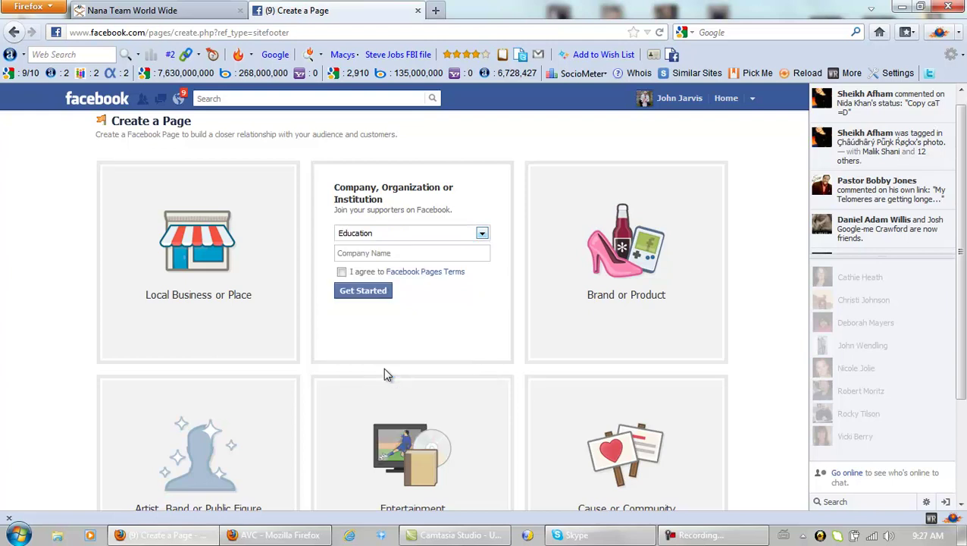
click(393, 256)
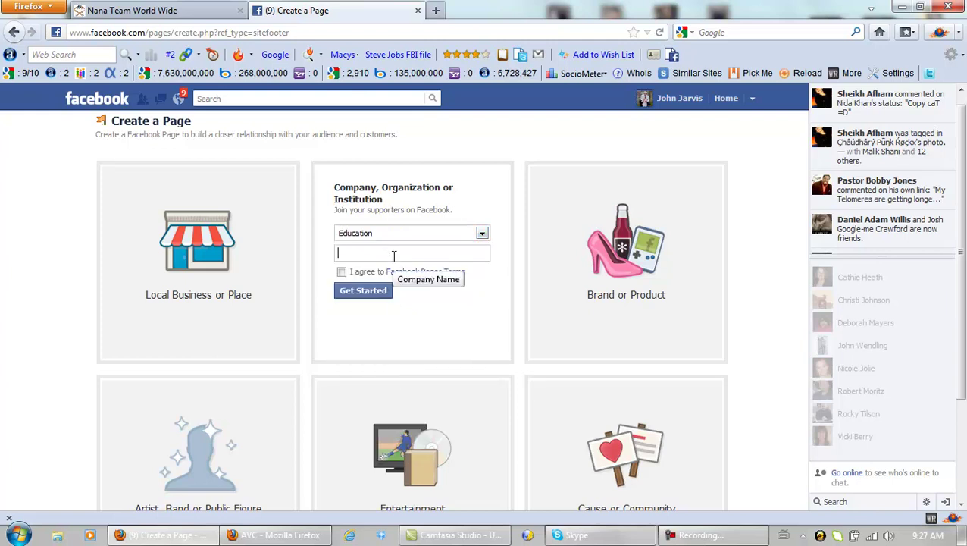
text(Th)
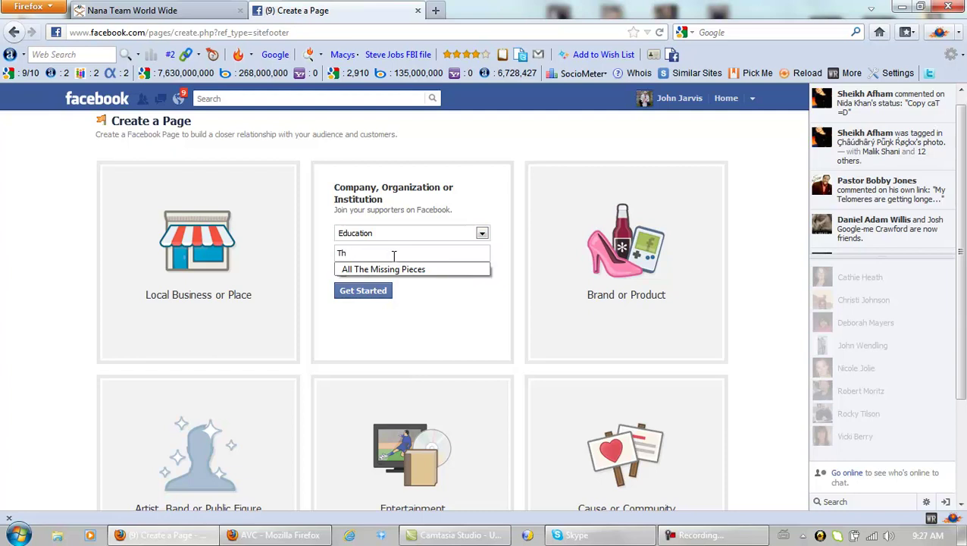
text(e Sakura Project)
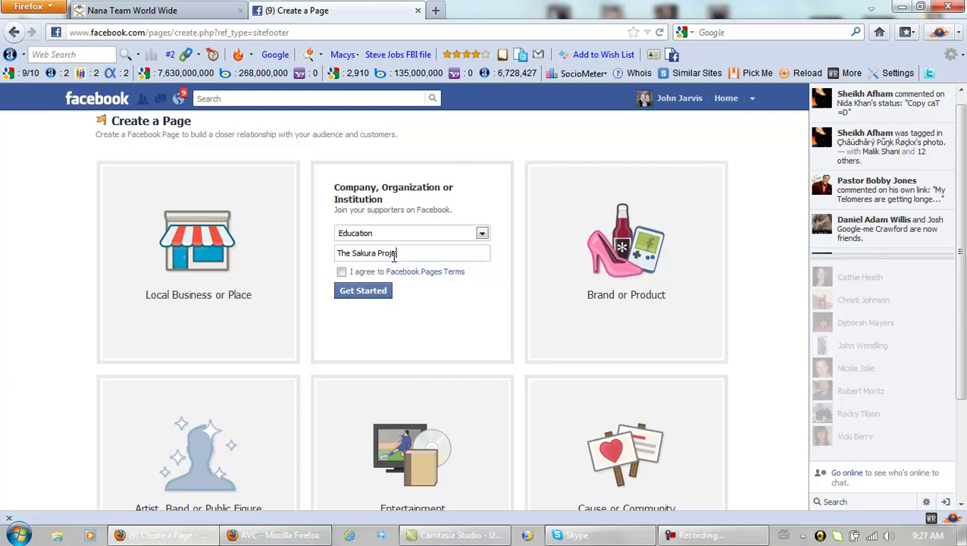
click(342, 272)
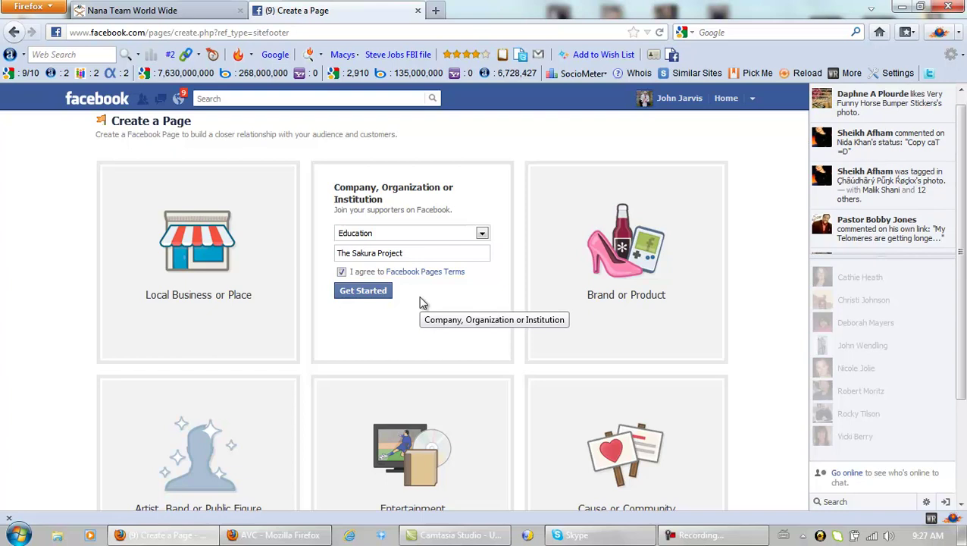
click(367, 294)
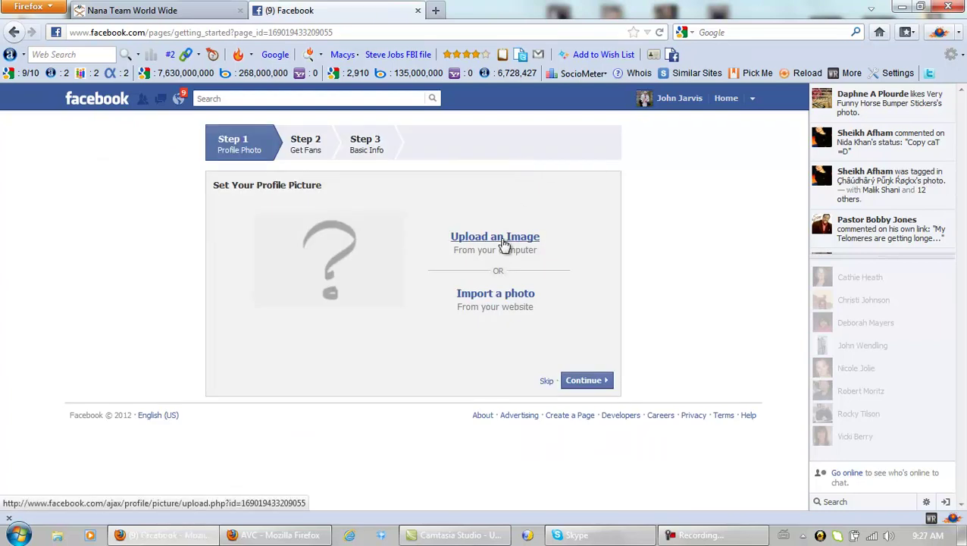
- Upload The Sakura Project.jpg from the computer as the profile image, reaching Step 2, Get Fans
click(701, 535)
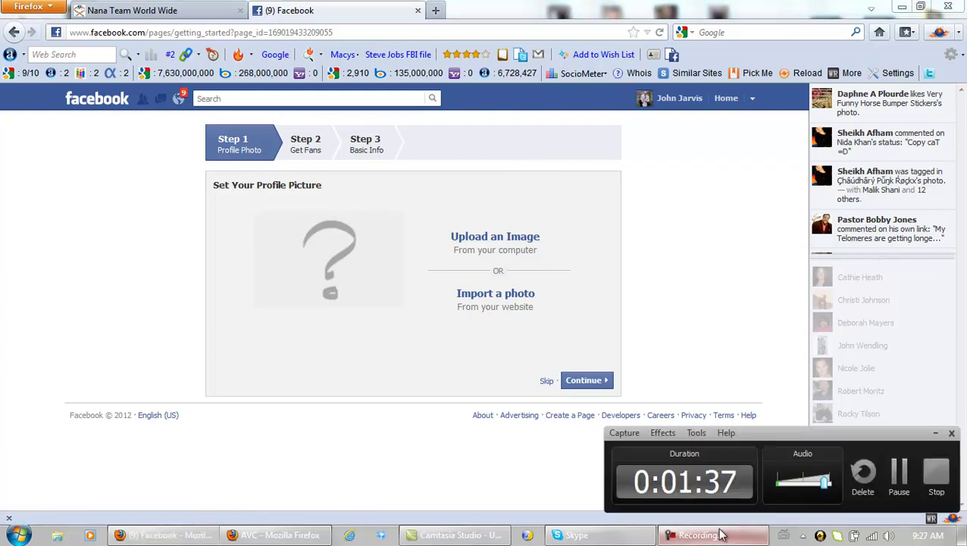
click(899, 474)
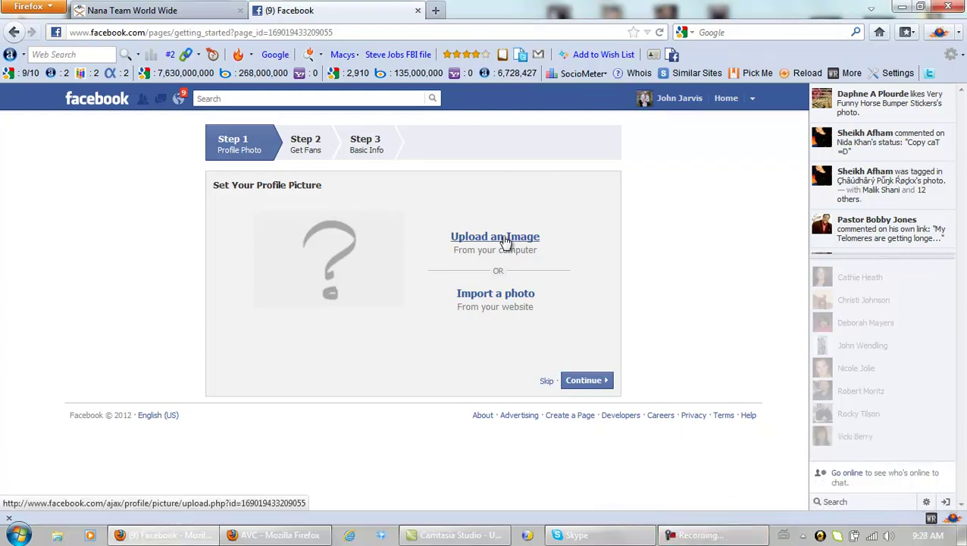
click(506, 238)
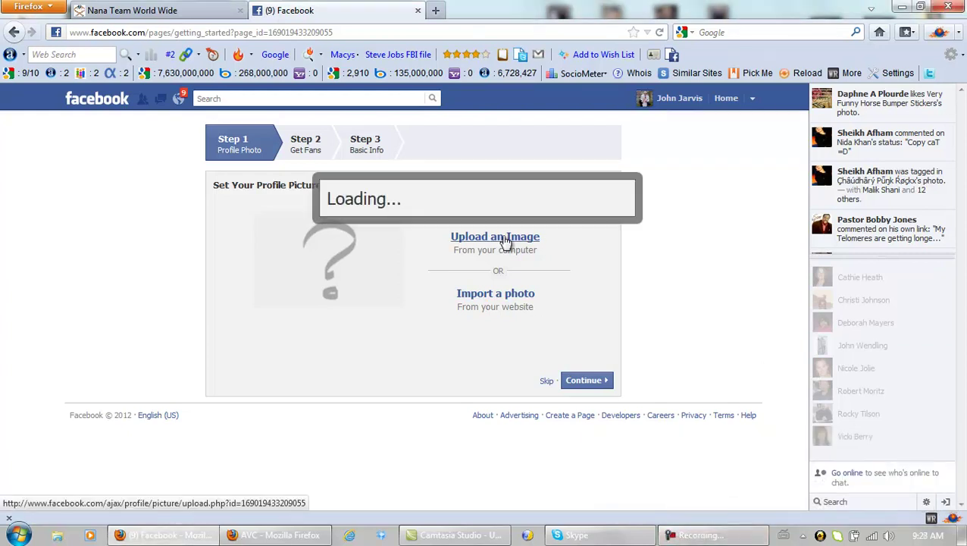
click(452, 232)
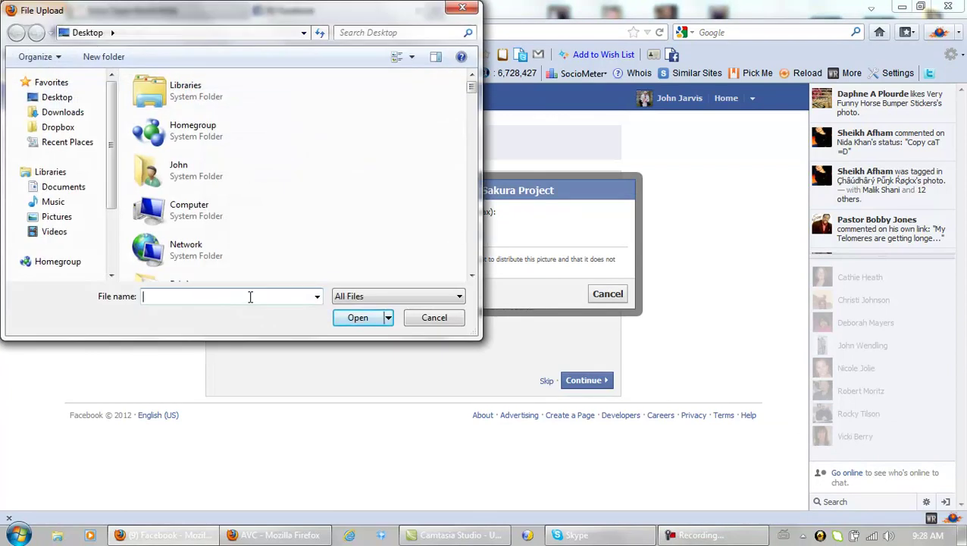
text(The)
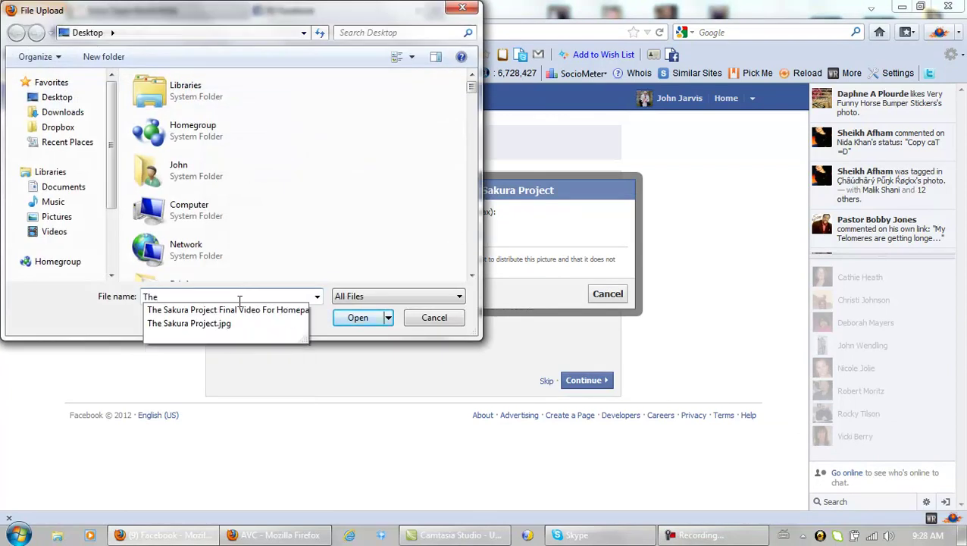
click(225, 324)
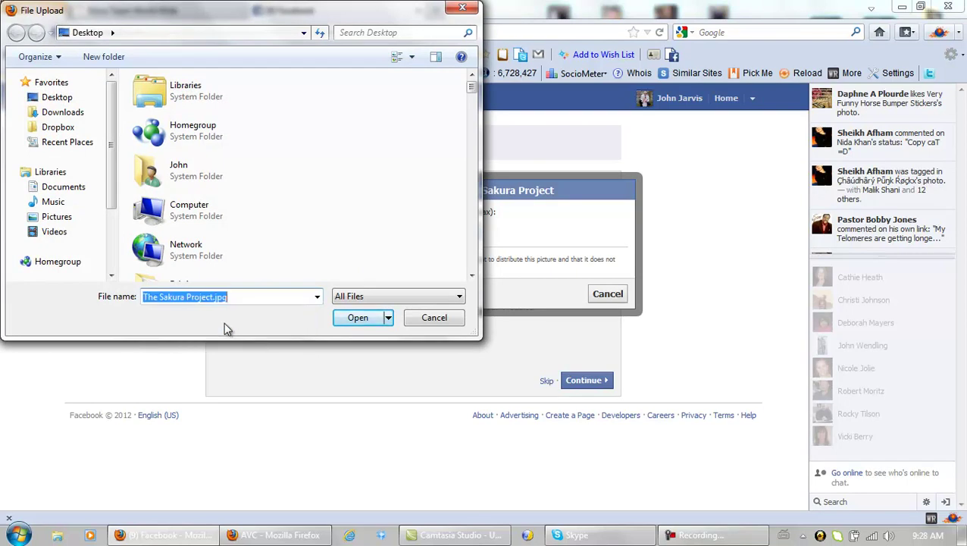
click(352, 317)
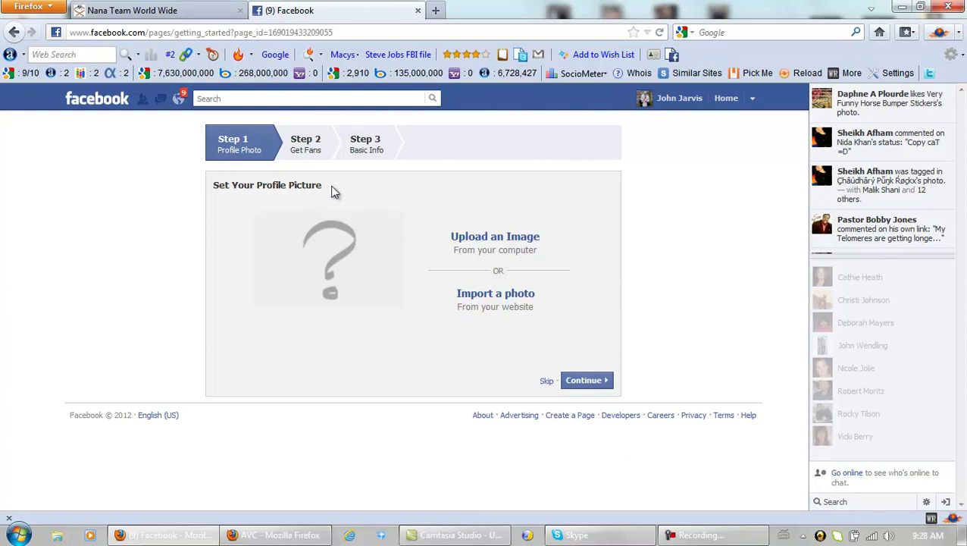
click(691, 535)
- Try a friend search in Invite Friends, close it without inviting, and continue to Basic Info
click(898, 473)
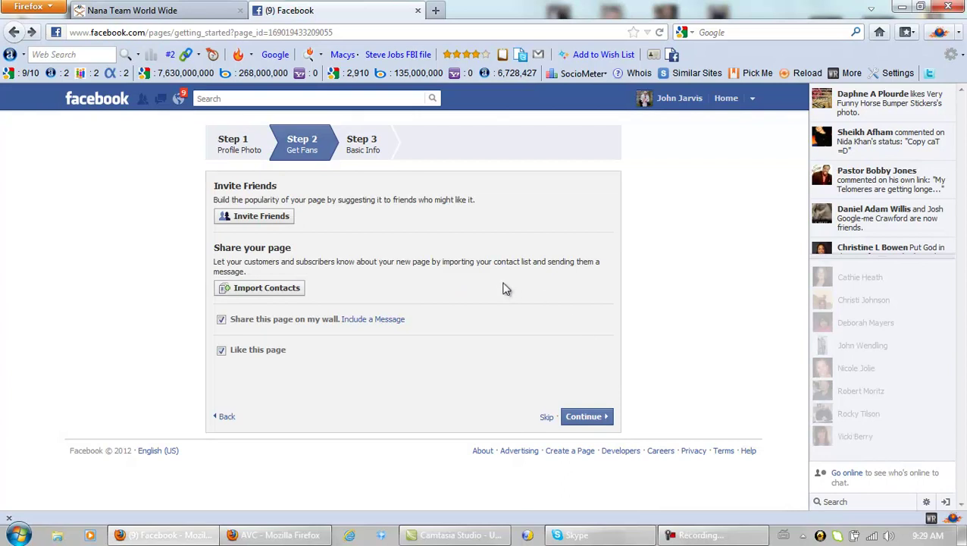
click(261, 217)
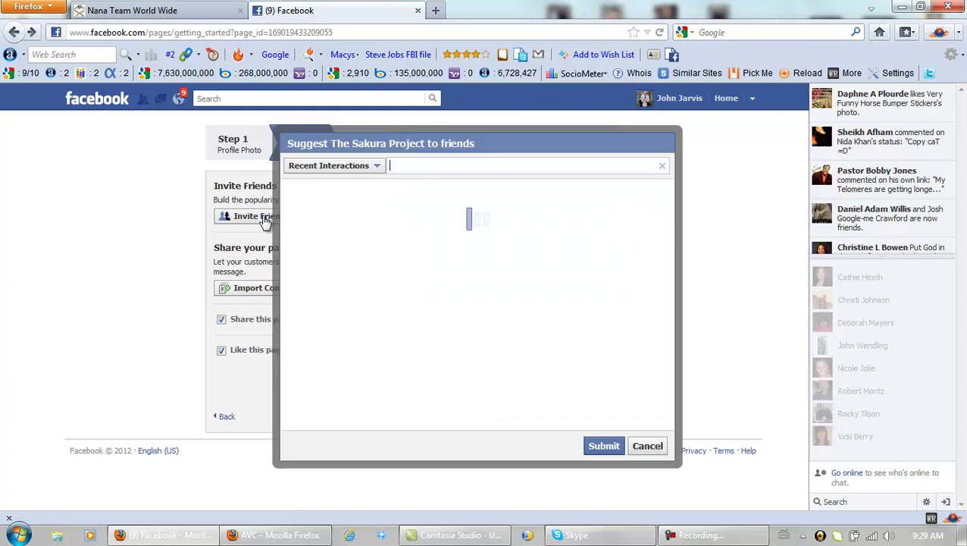
text(Ju)
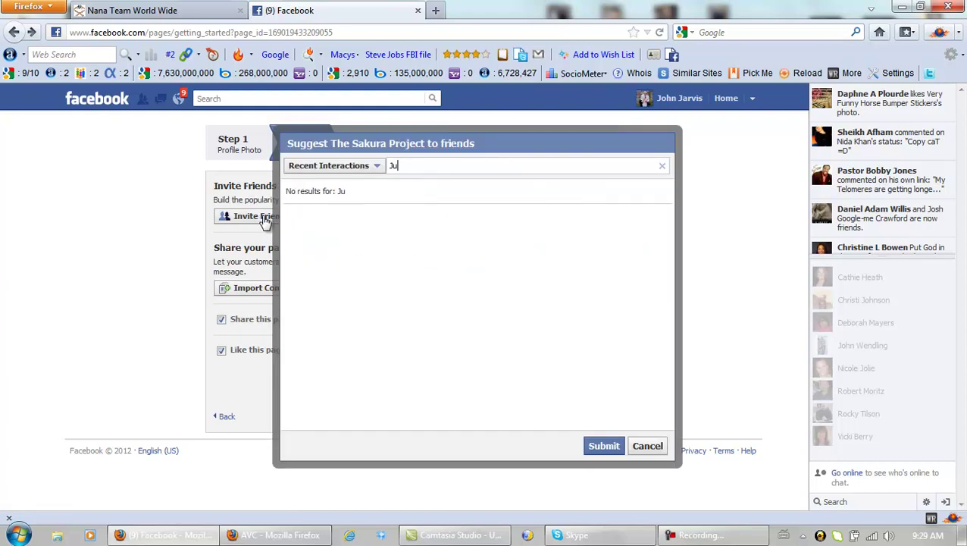
text(lie)
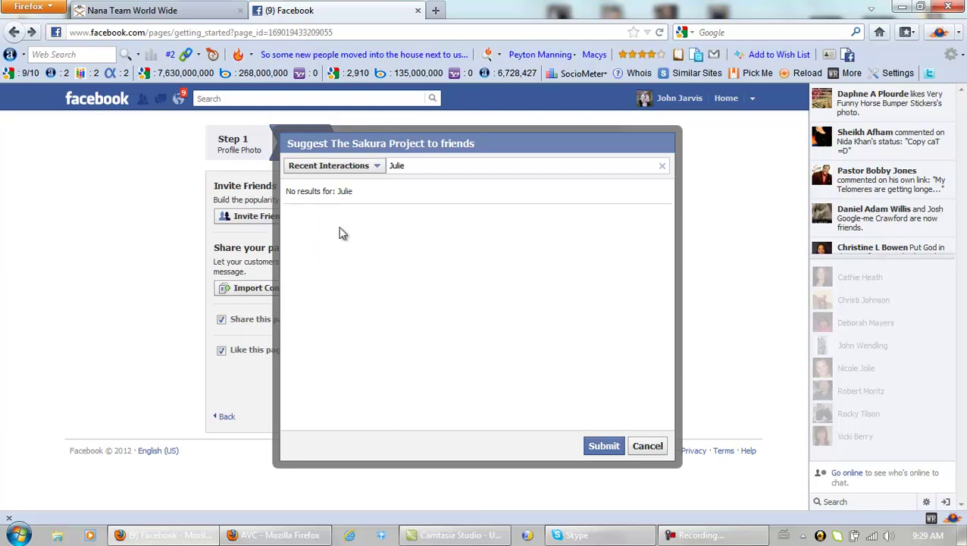
key(BackSpace)
key(BackSpace)
key(BackSpace)
key(BackSpace)
key(BackSpace)
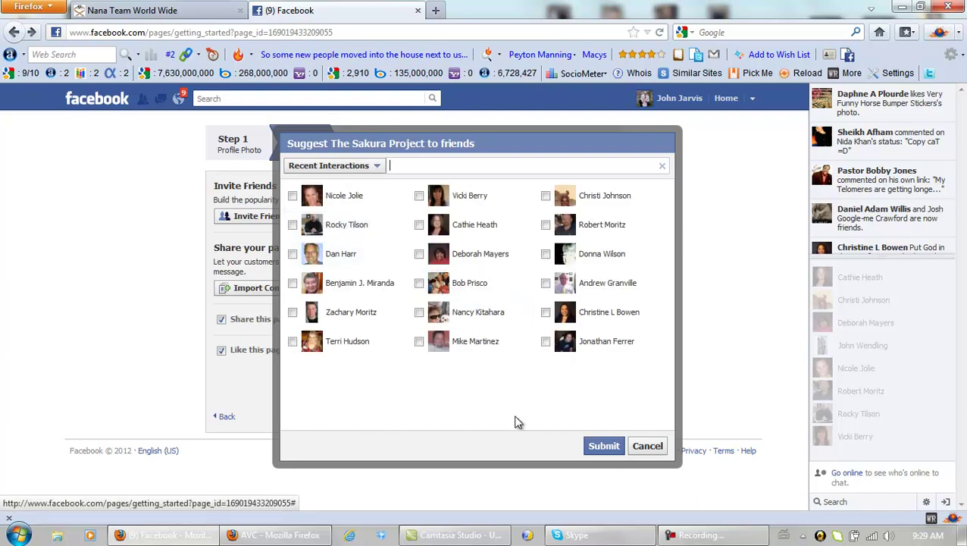
click(711, 538)
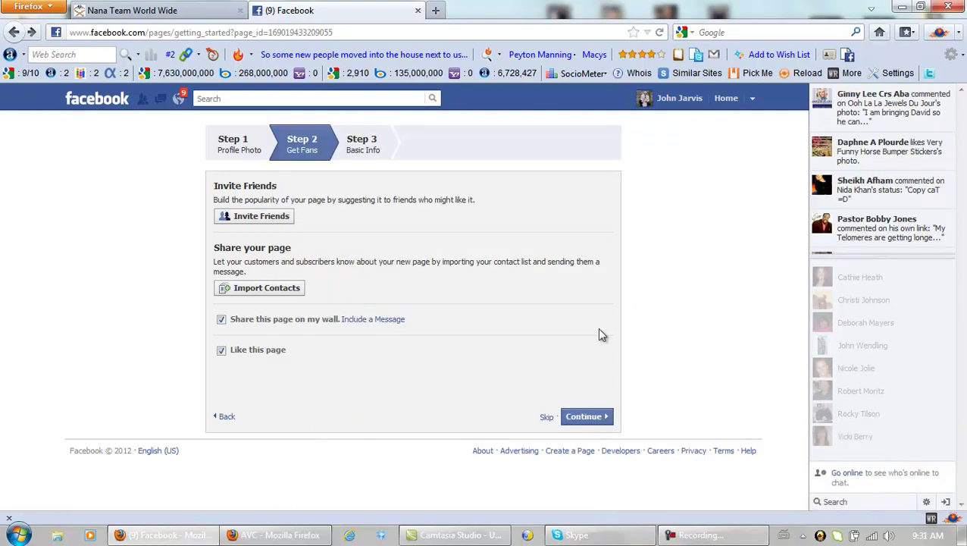
click(586, 418)
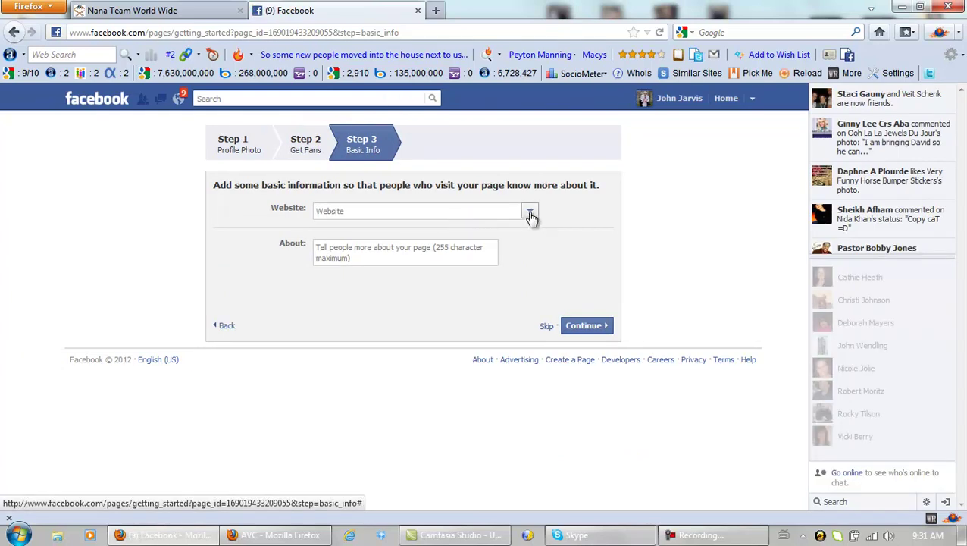
click(529, 213)
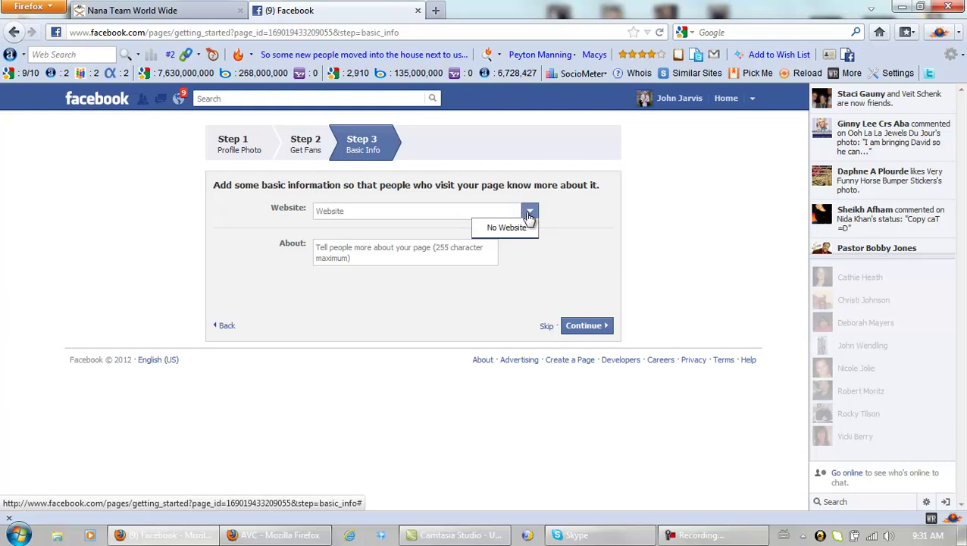
click(435, 210)
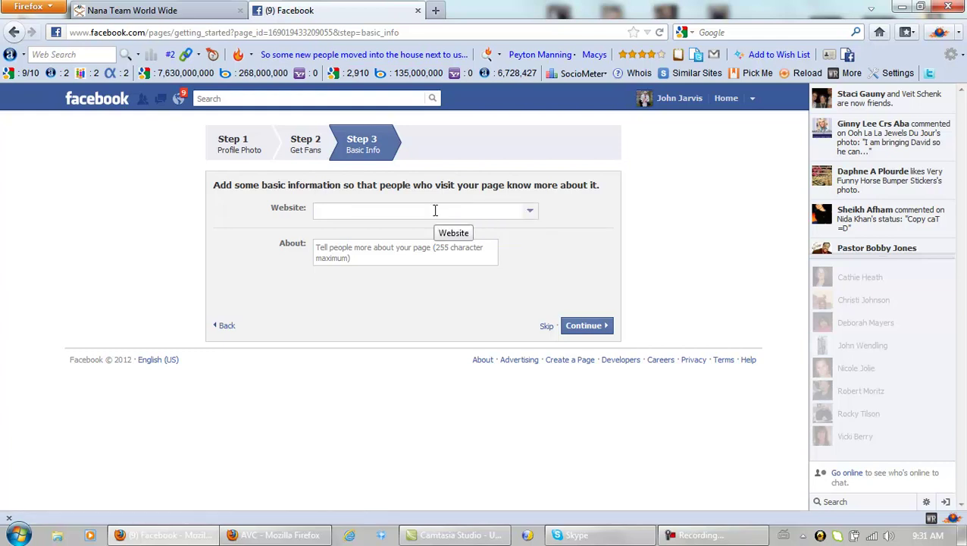
text(http:)
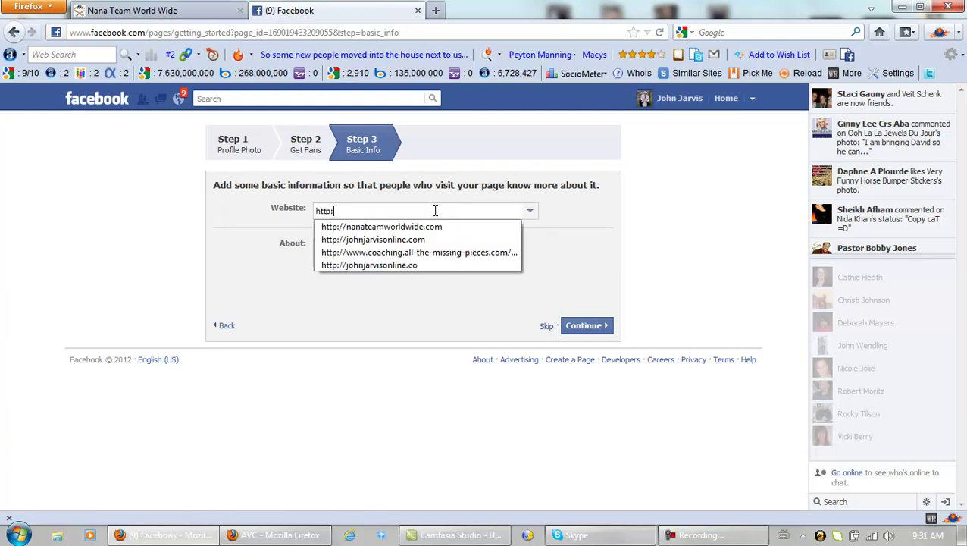
text(//sakurap)
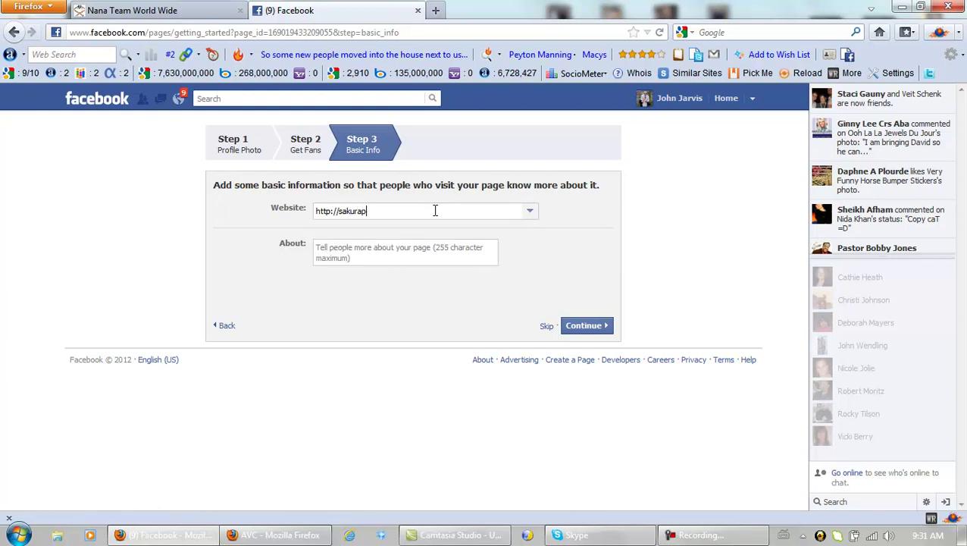
text(rojectworldwide.com)
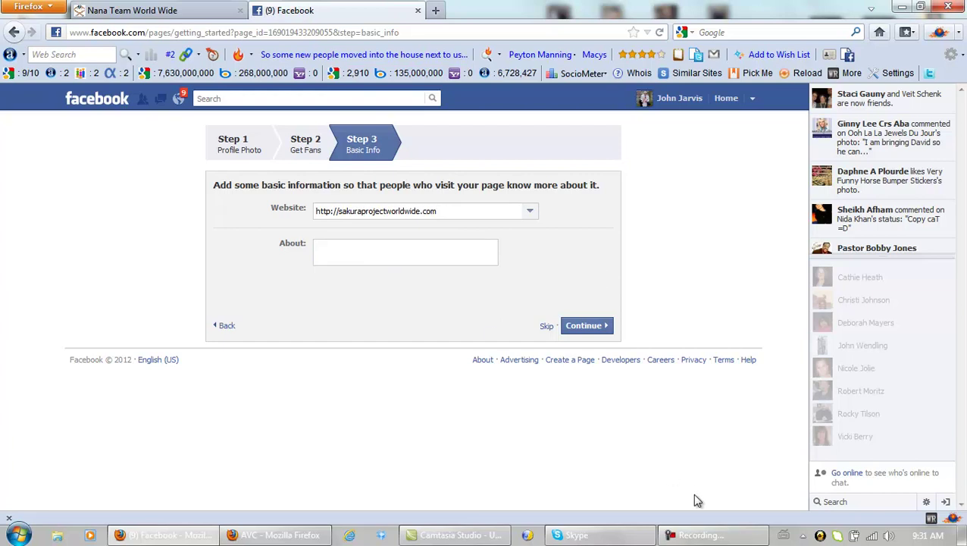
click(709, 535)
click(897, 479)
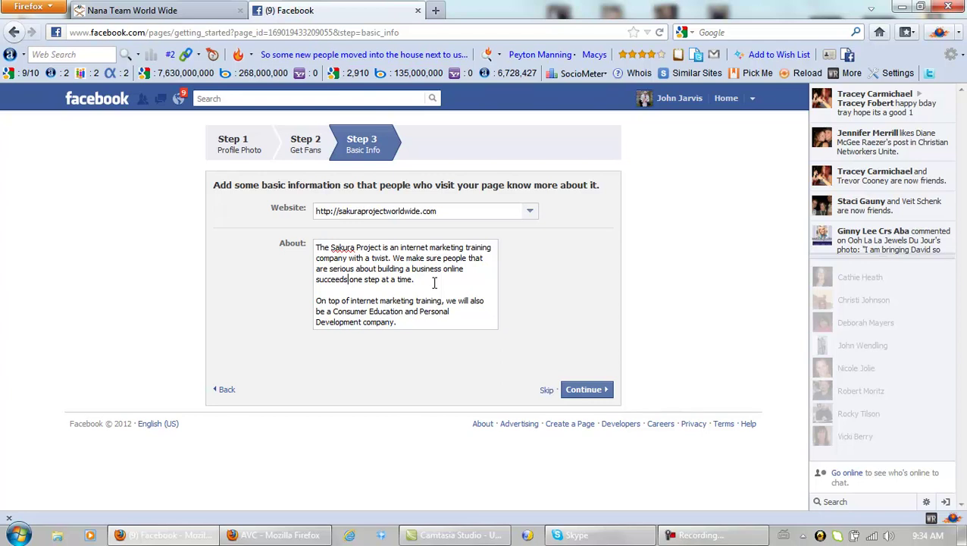
click(591, 390)
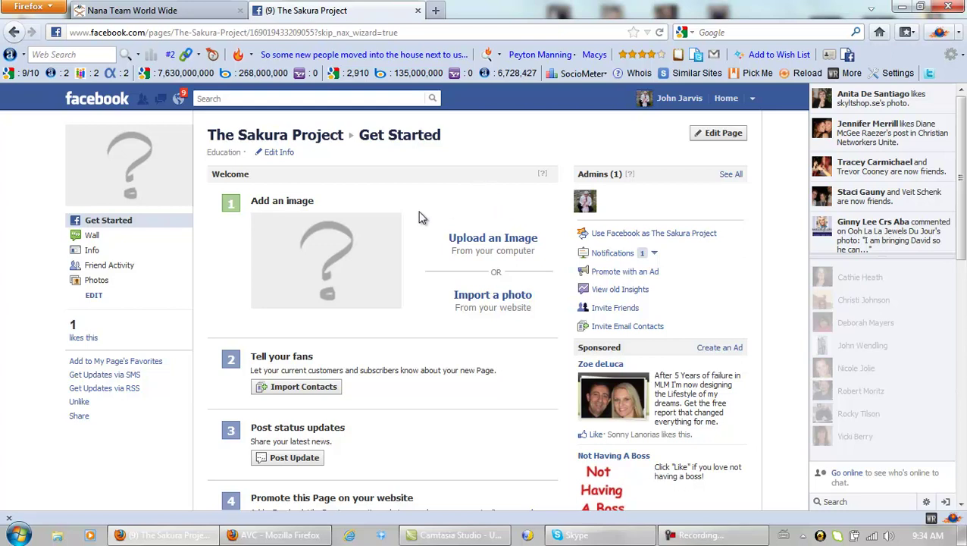
- Choose the dove image The Sakura Project.jpg in File Upload and upload it as the profile picture
click(686, 536)
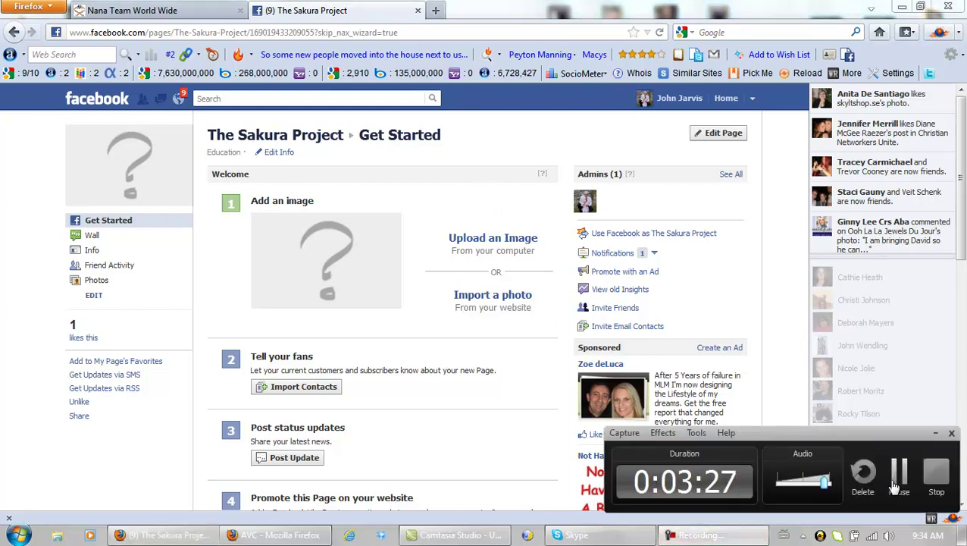
click(686, 536)
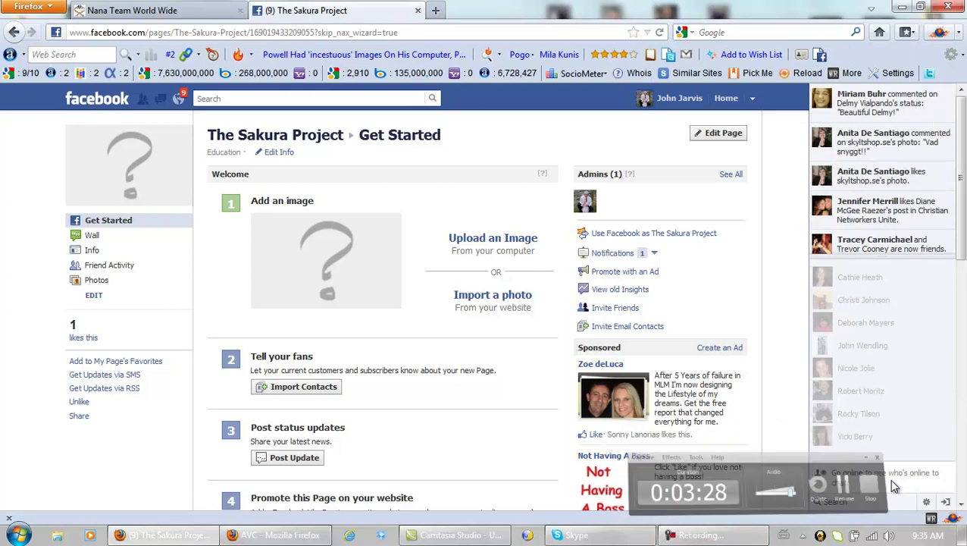
click(475, 239)
click(453, 233)
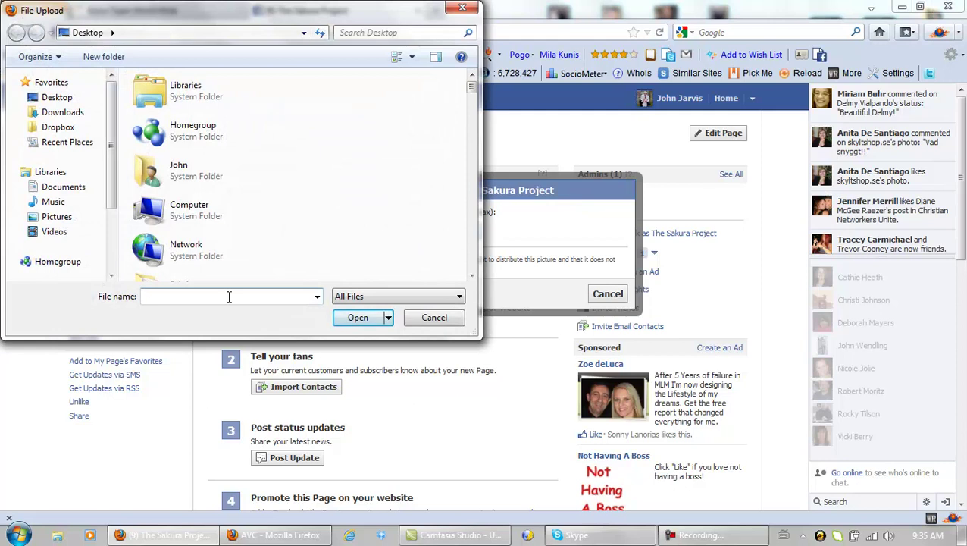
text(the)
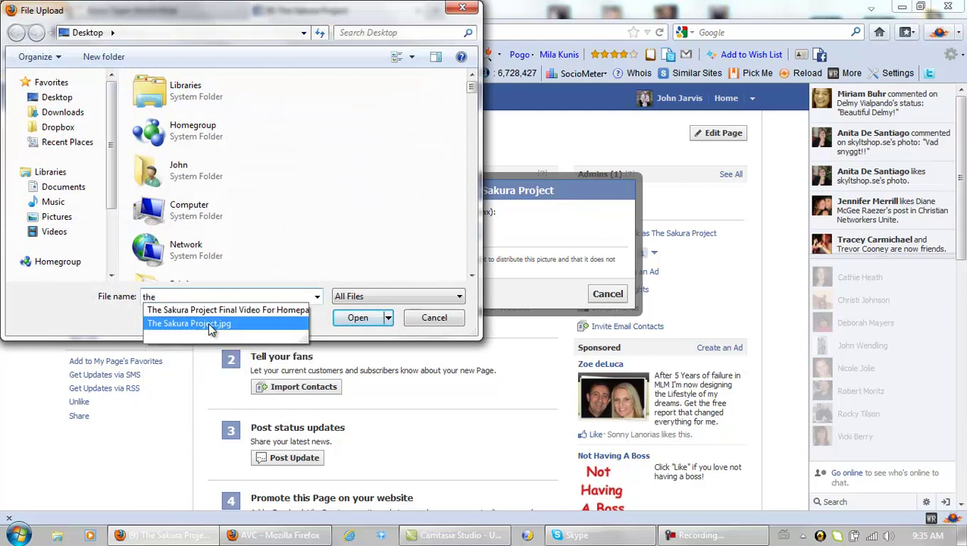
click(210, 325)
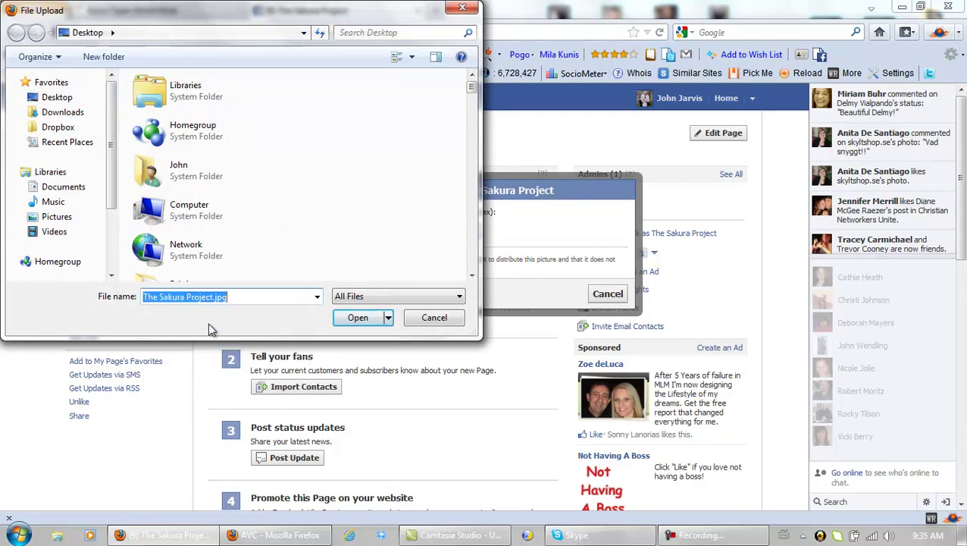
click(353, 319)
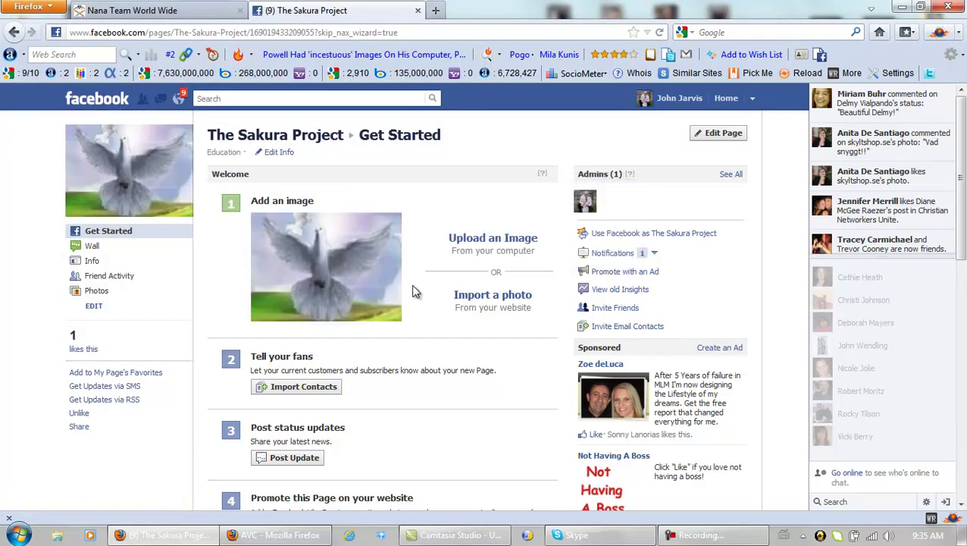
scroll(436, 325, down, 5)
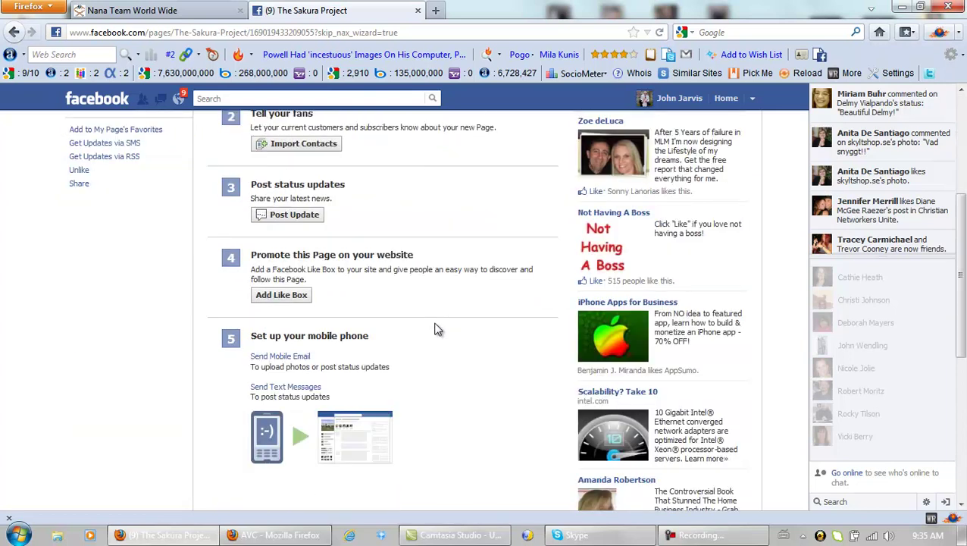
scroll(435, 329, up, 1)
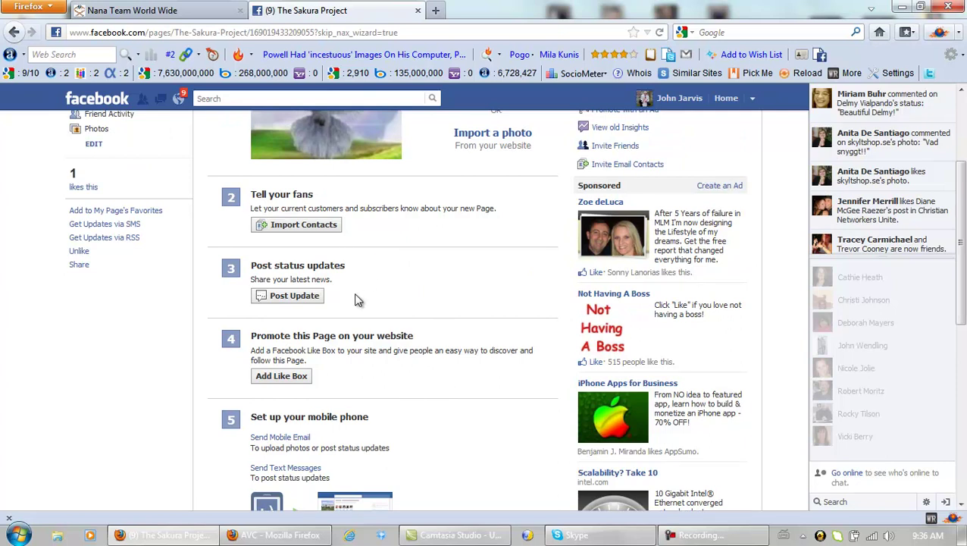
scroll(448, 362, down, 2)
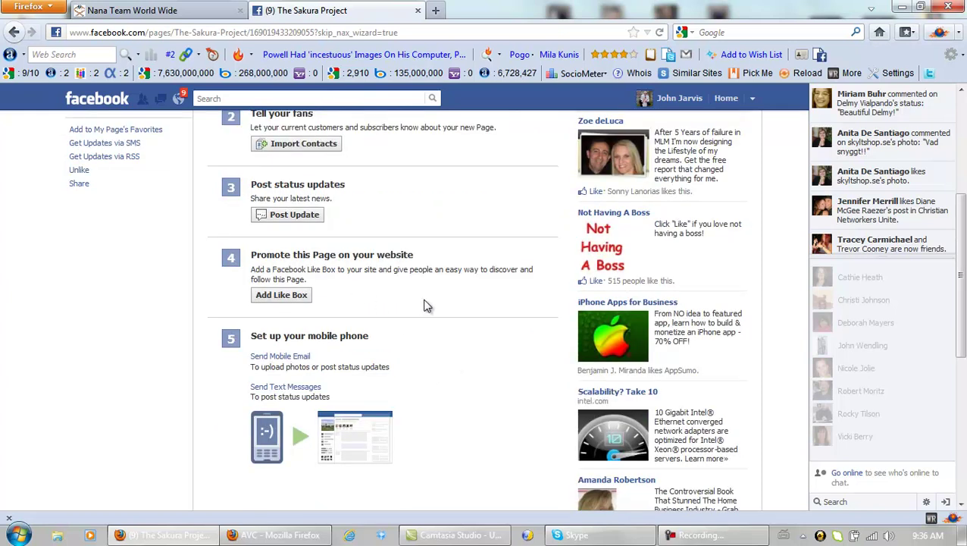
scroll(428, 304, up, 4)
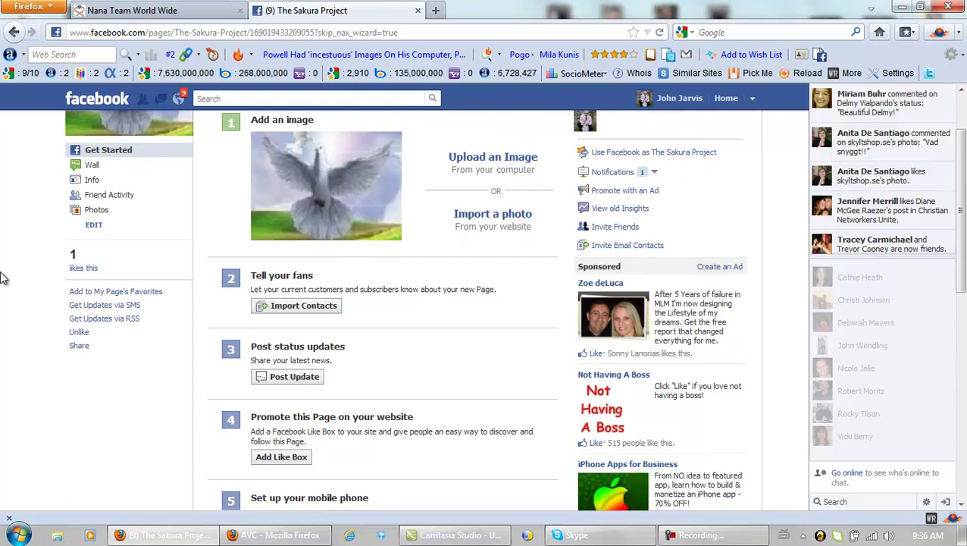
scroll(125, 271, up, 2)
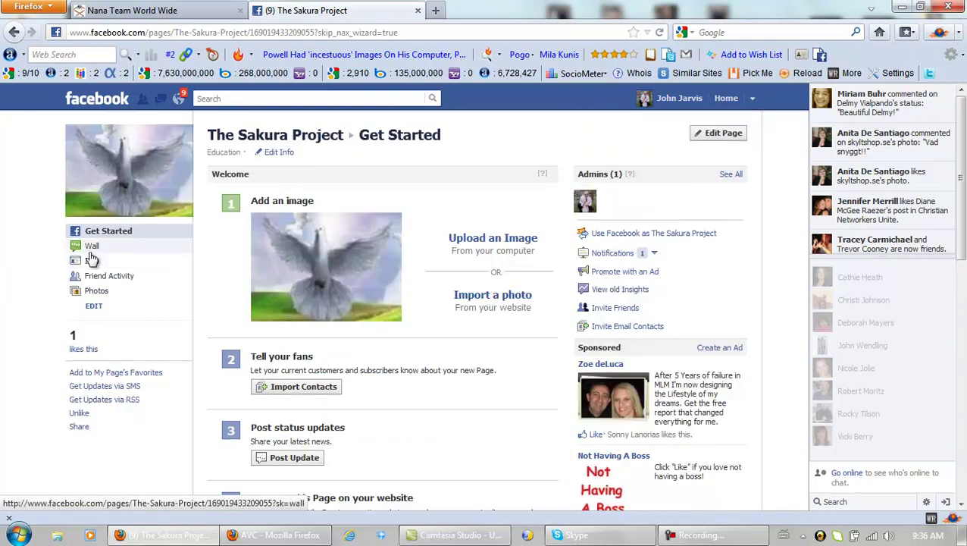
- Open The Sakura Project's Wall, then return to the Facebook News Feed
click(93, 248)
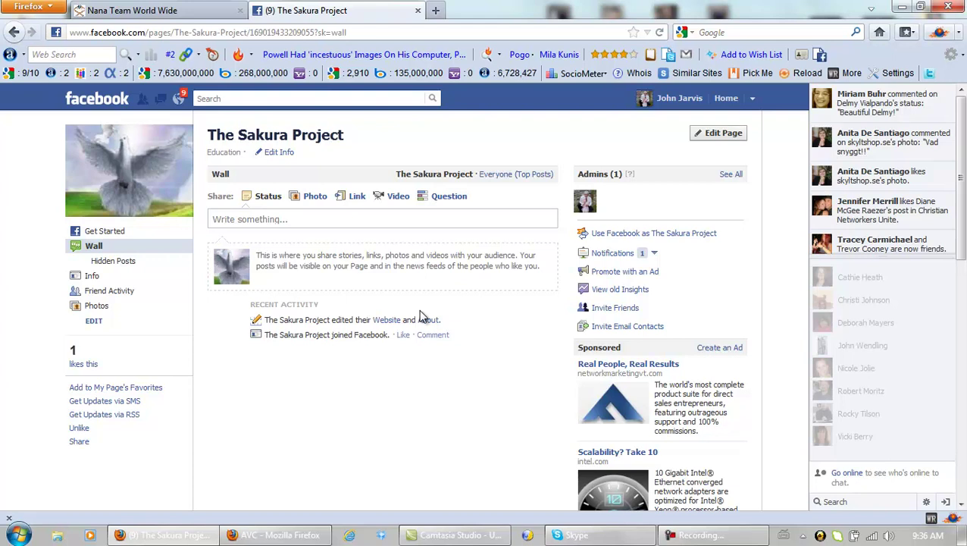
click(102, 101)
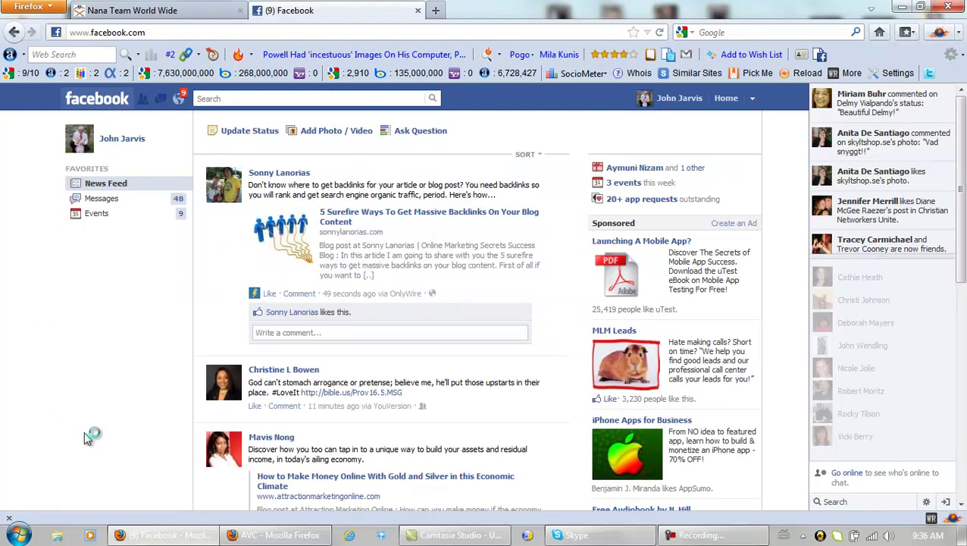
- Reload the News Feed and scroll the left sidebar down to the Pages list
click(111, 106)
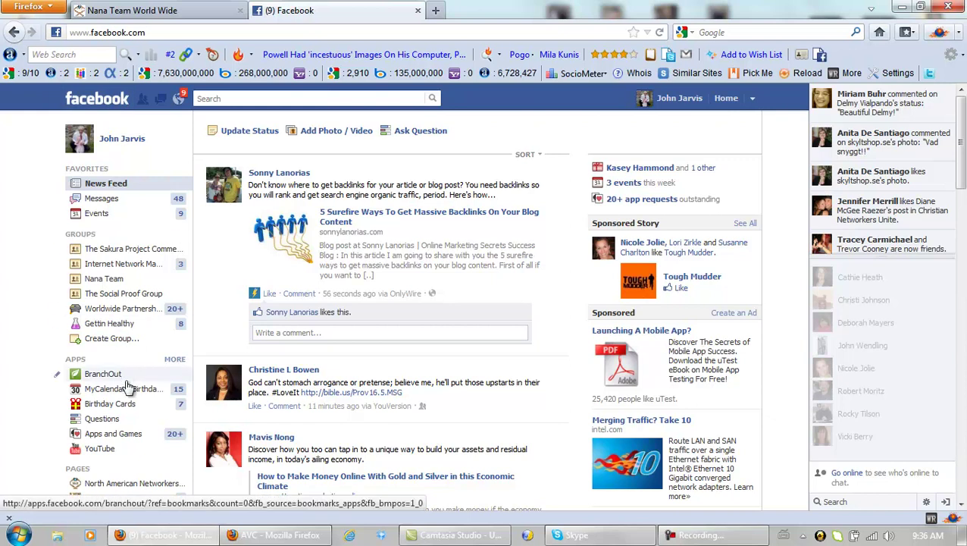
scroll(21, 448, down, 5)
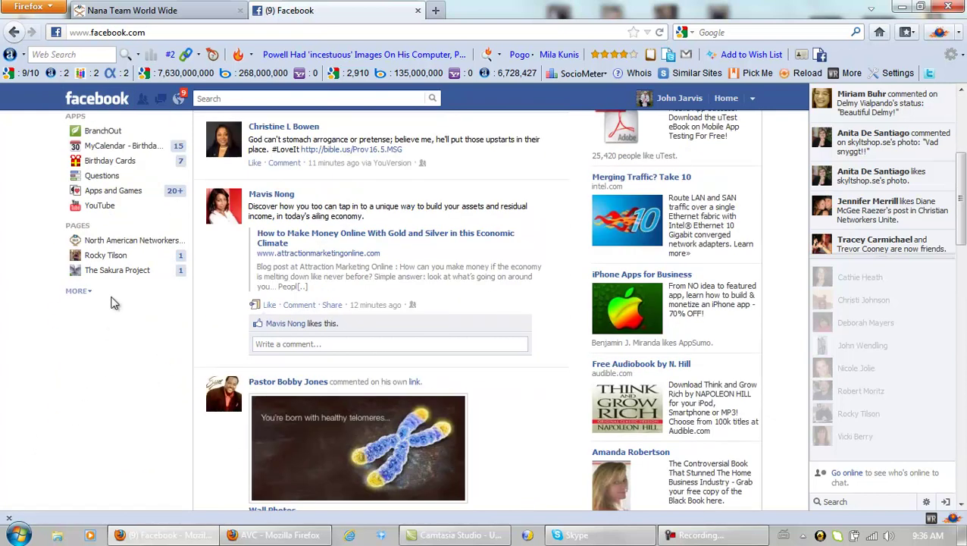
- Open the North American Networkers Association (NANA) page and look over its Wall posts
click(132, 240)
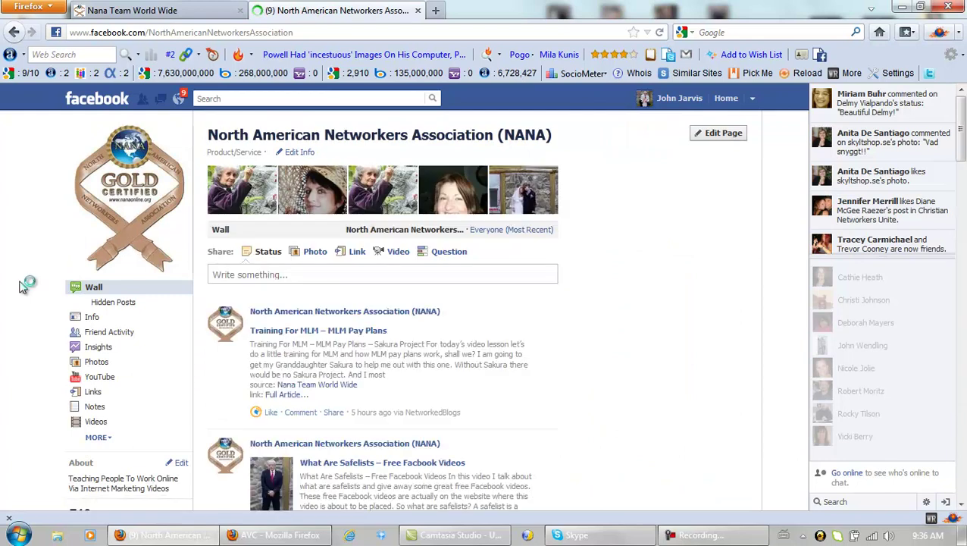
scroll(26, 284, down, 2)
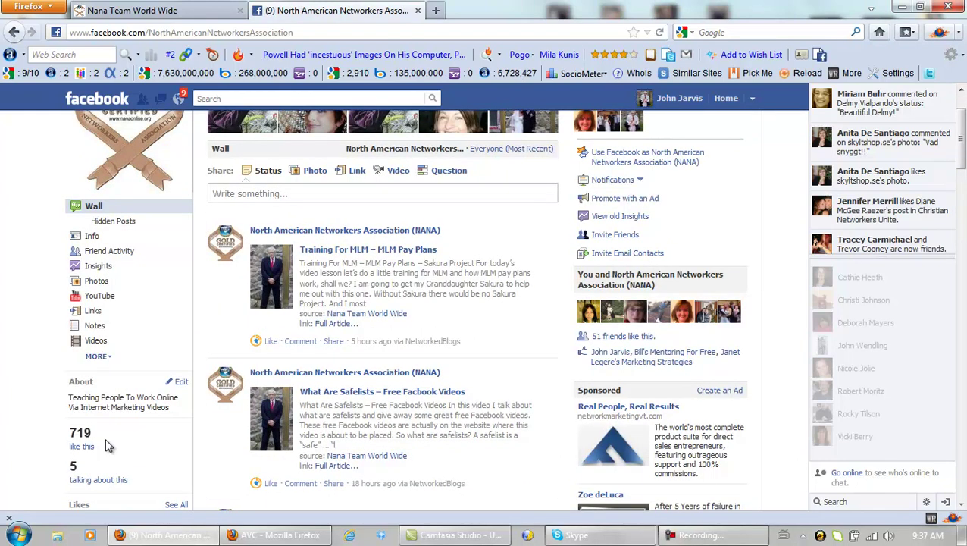
scroll(47, 399, up, 2)
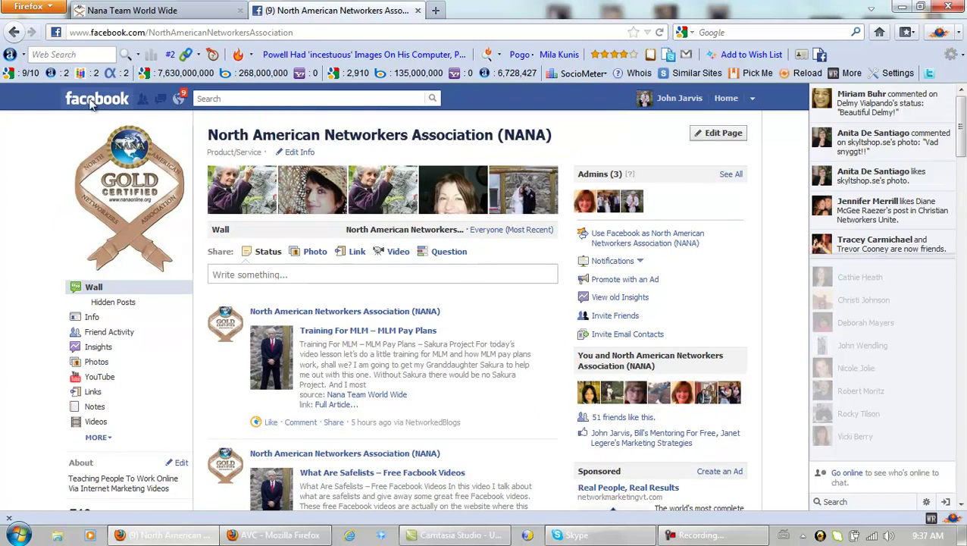
click(146, 11)
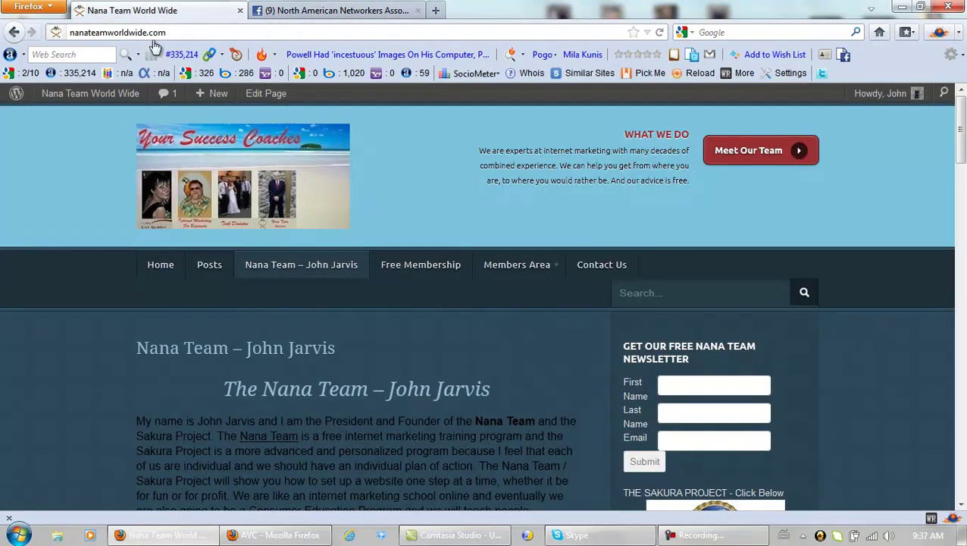
mouse_move(97, 98)
mouse_move(514, 276)
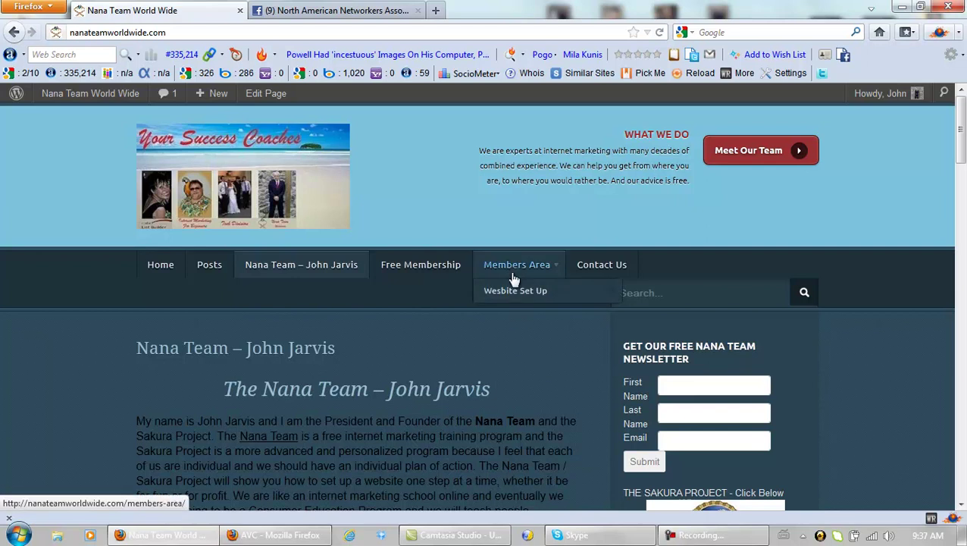
mouse_move(512, 296)
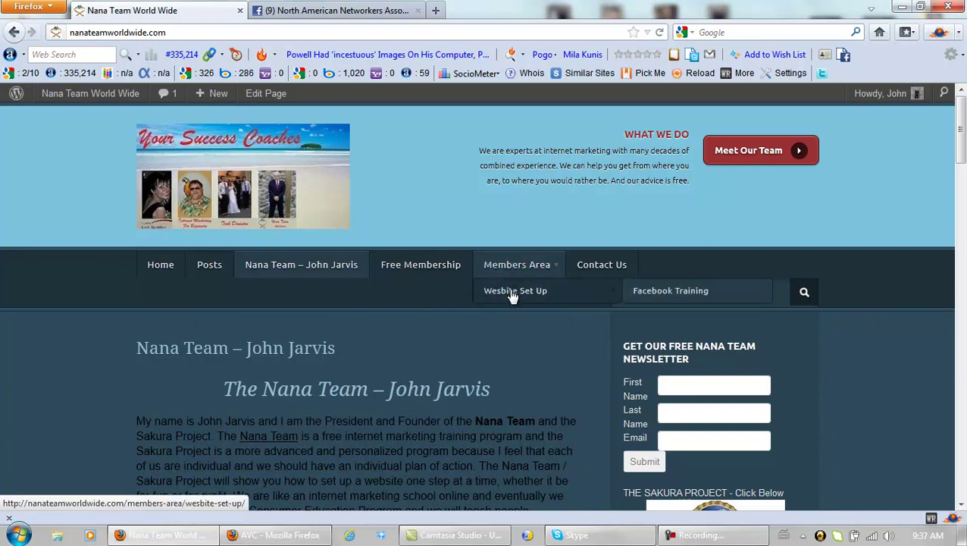